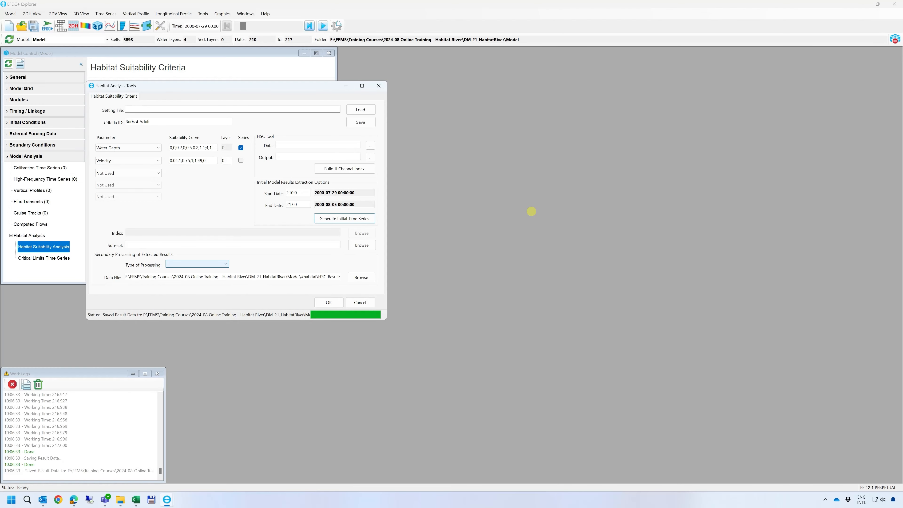
Set the secondary processing type to WUA versus Q and open its T vs Q data for editing
click(226, 263)
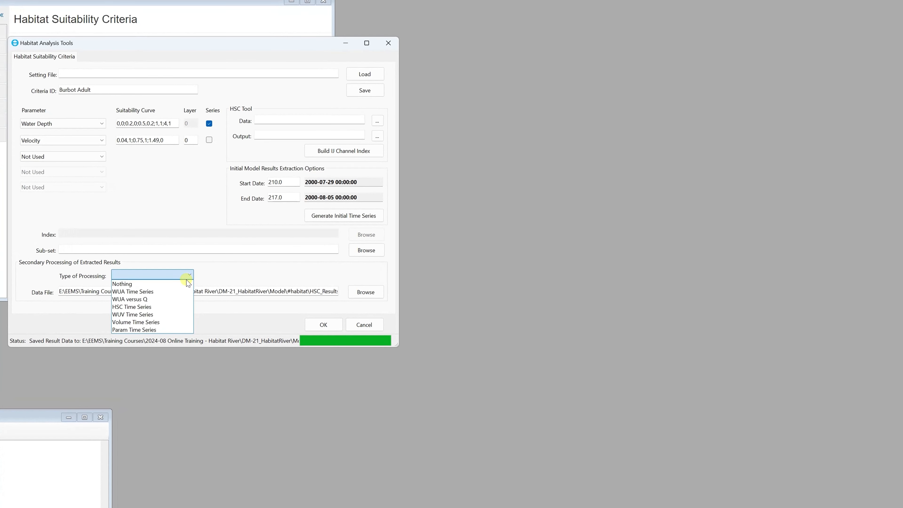
click(179, 301)
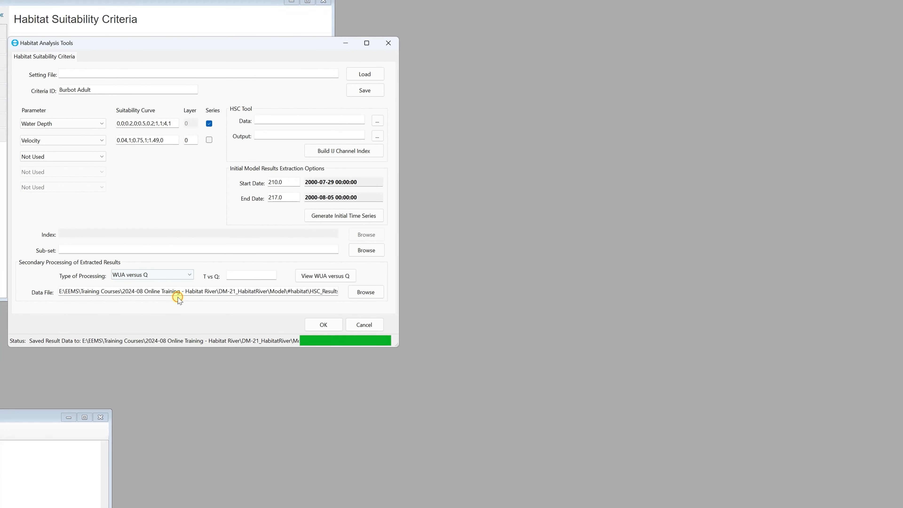
click(250, 276)
double_click(251, 275)
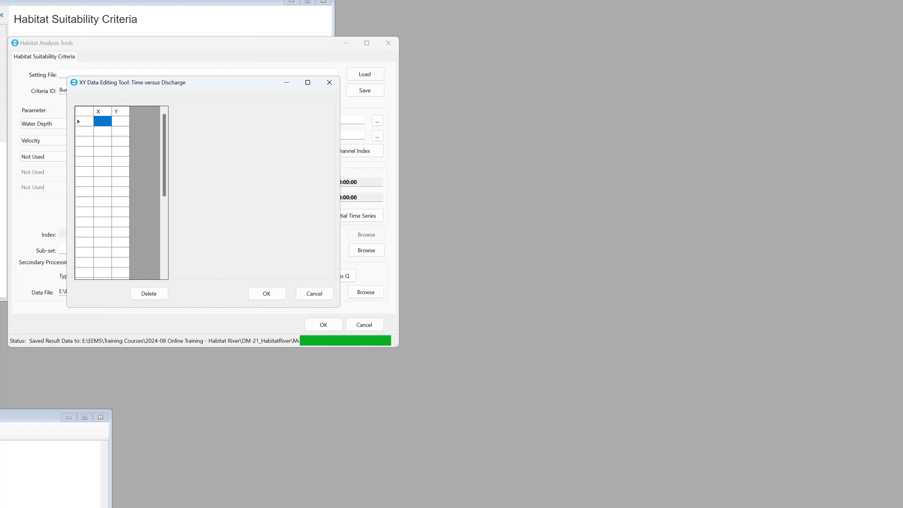
Switch to the Excel habitat analysis workbook and copy the Time and Discharge values in A2:B15 of the T vs. Q sheet
click(73, 507)
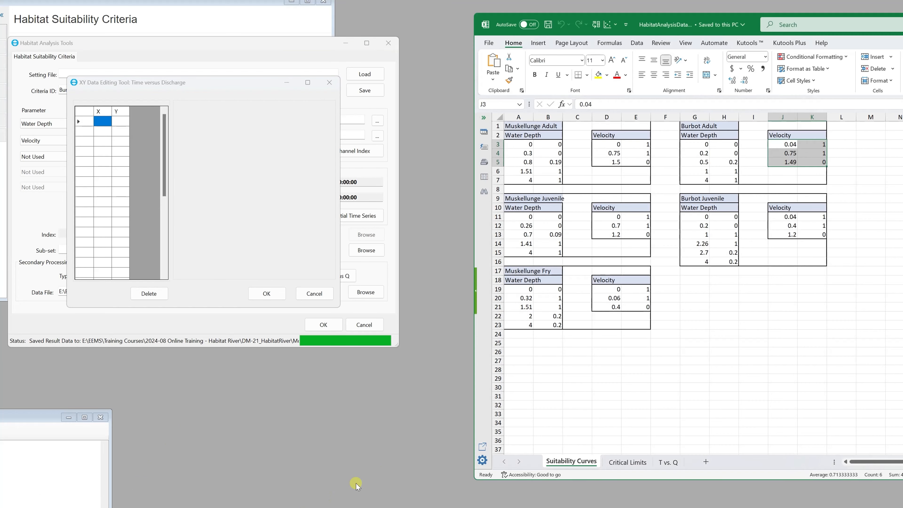
click(665, 462)
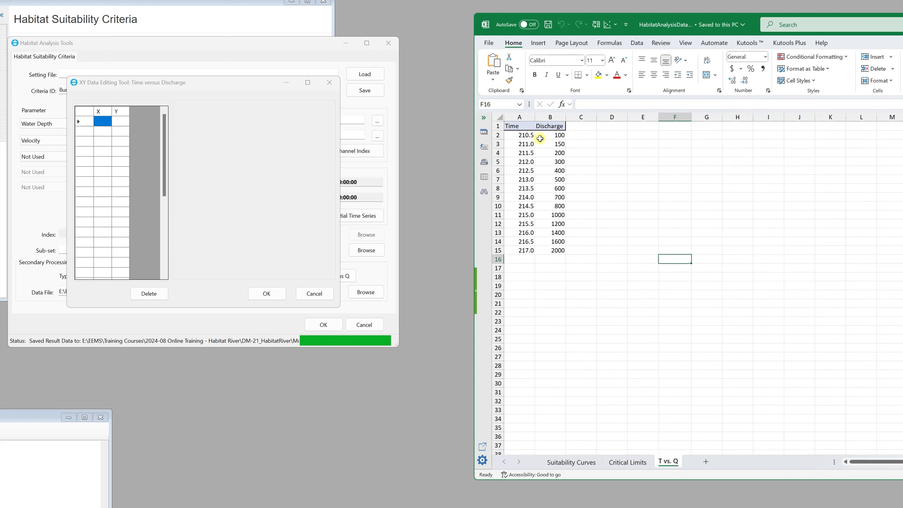
click(522, 136)
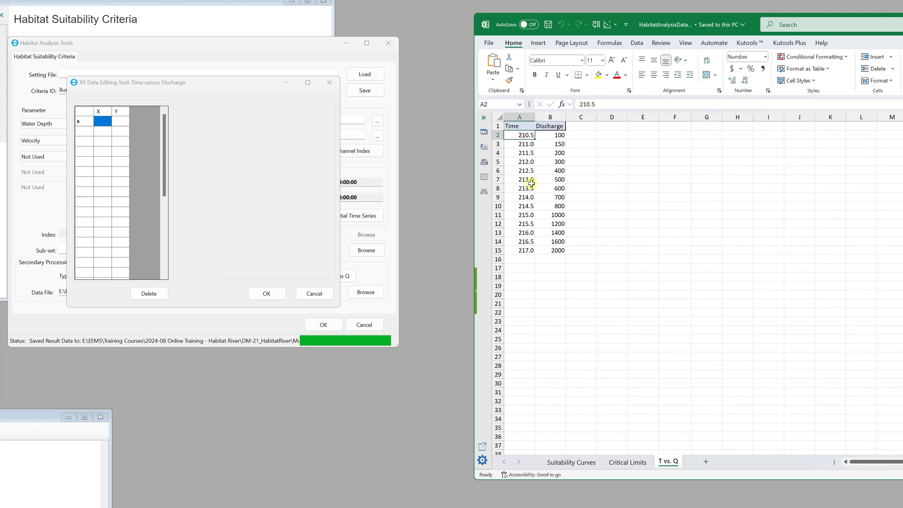
shift+click(557, 249)
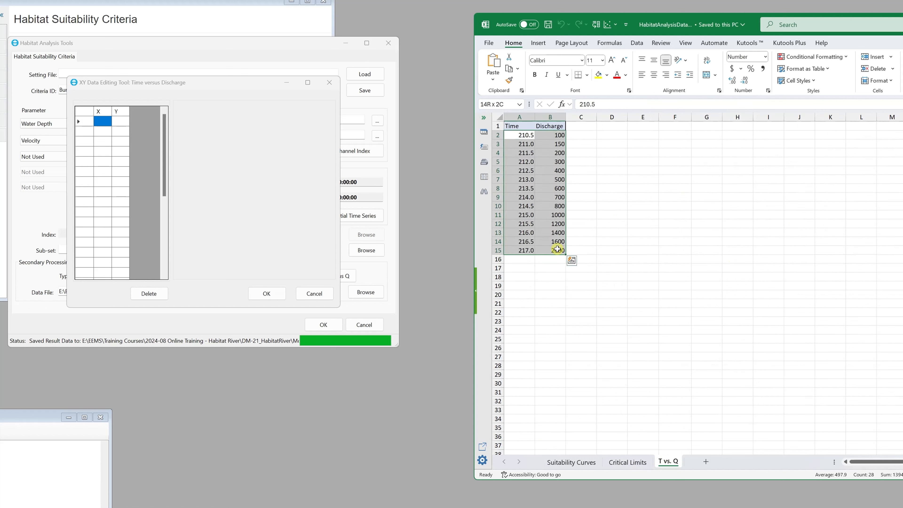
key(ctrl+c)
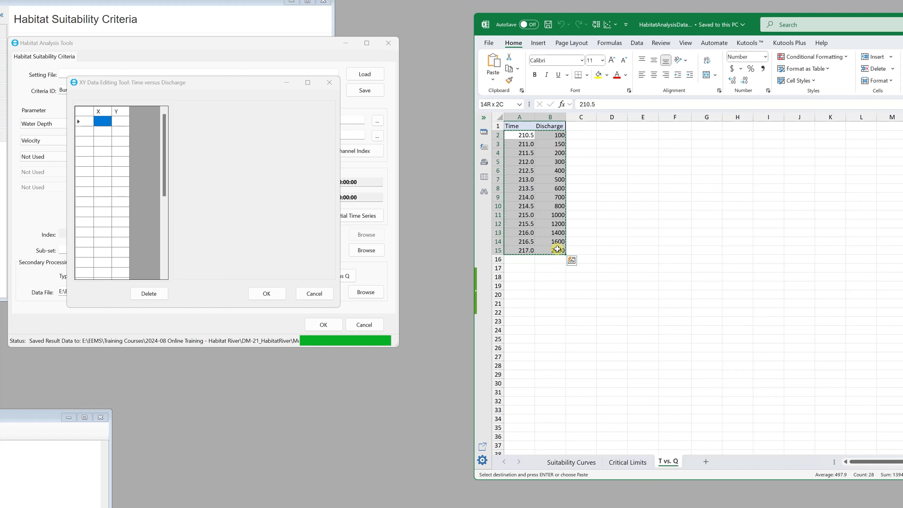
Paste the copied time and discharge pairs into the XY data editor in EFDC+ Explorer, accept them and check the T vs Q entry
click(98, 91)
key(ctrl+v)
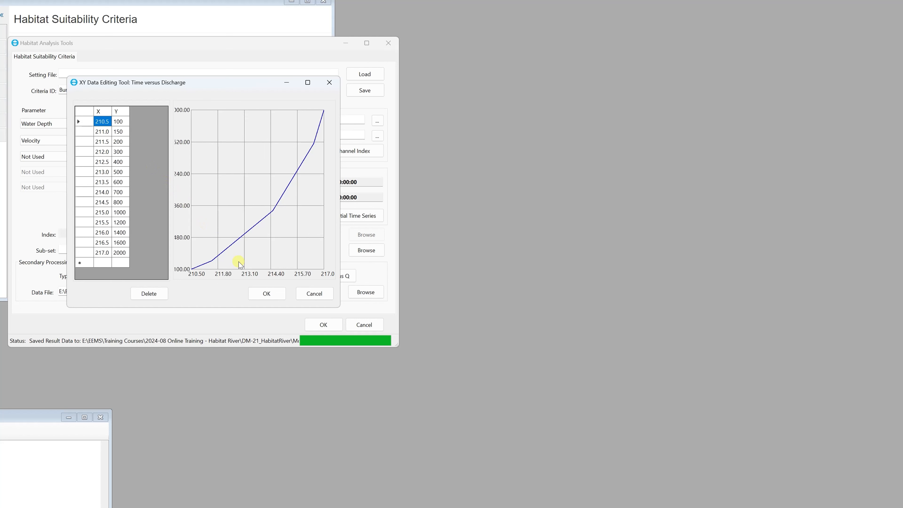
click(266, 293)
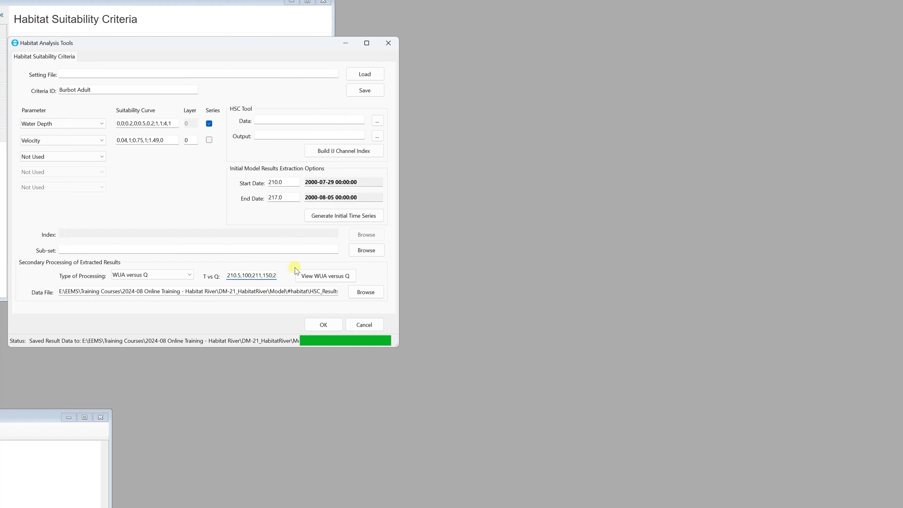
drag(229, 275, 485, 262)
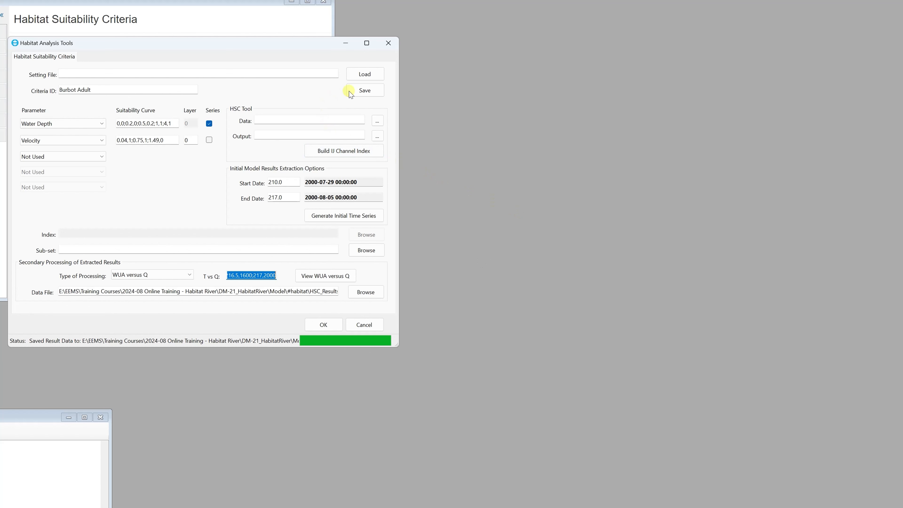
Save the habitat suitability settings as Burbot Adult.hsc in the model's #habitat folder
click(365, 91)
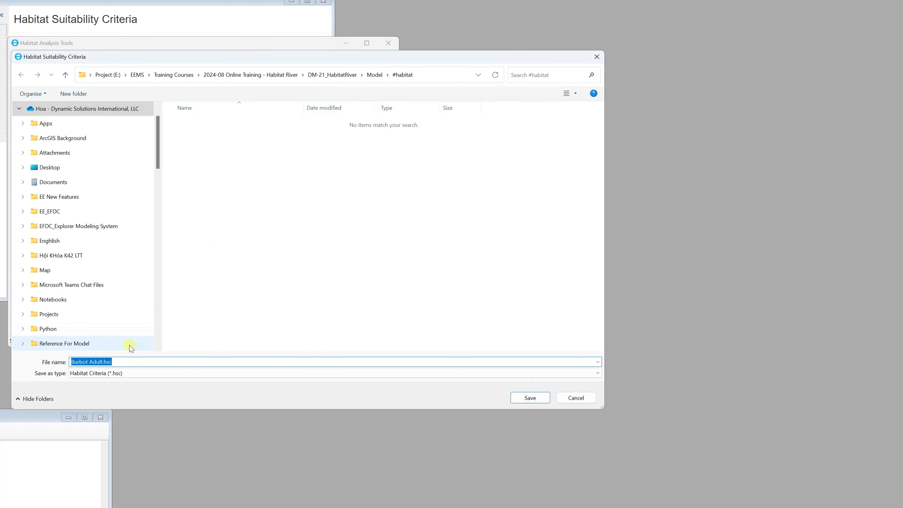
click(127, 361)
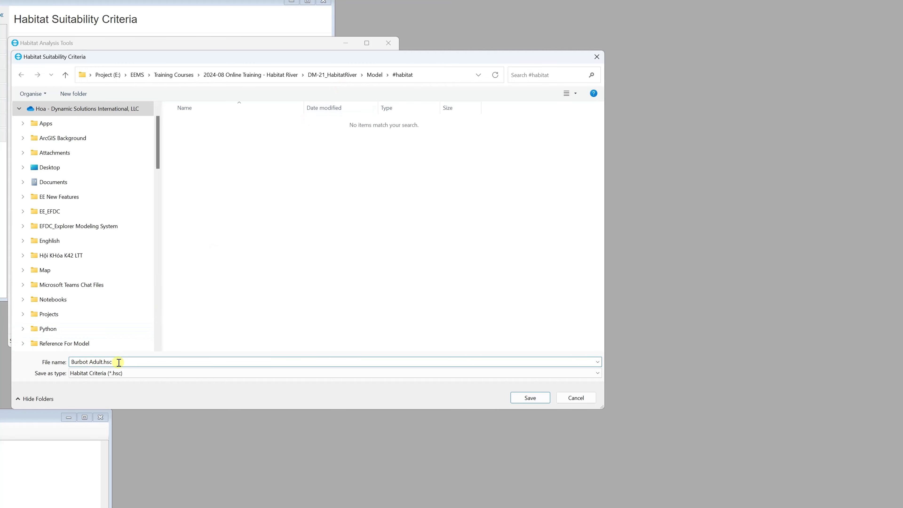
click(520, 399)
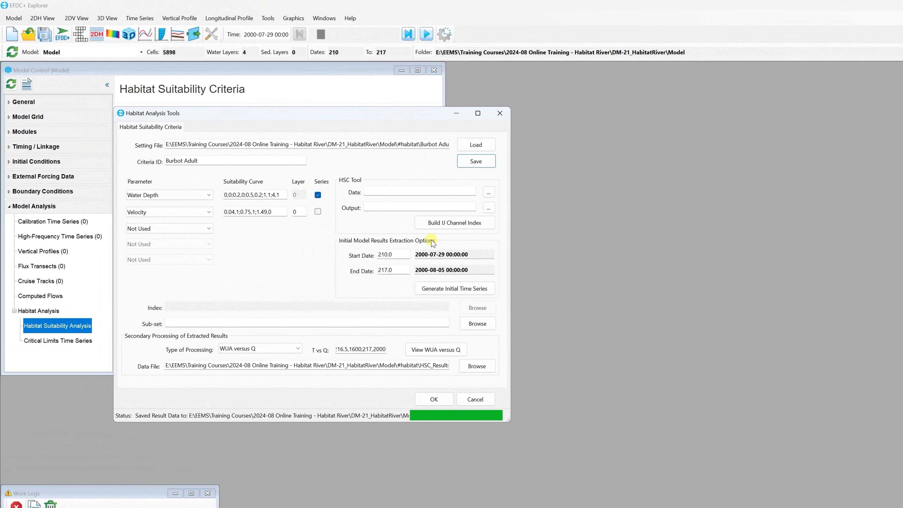
Plot WUA versus Q, export its data to the #habitat folder as "WUA vs Discharge_Burbot Adult", and close the plot
click(431, 350)
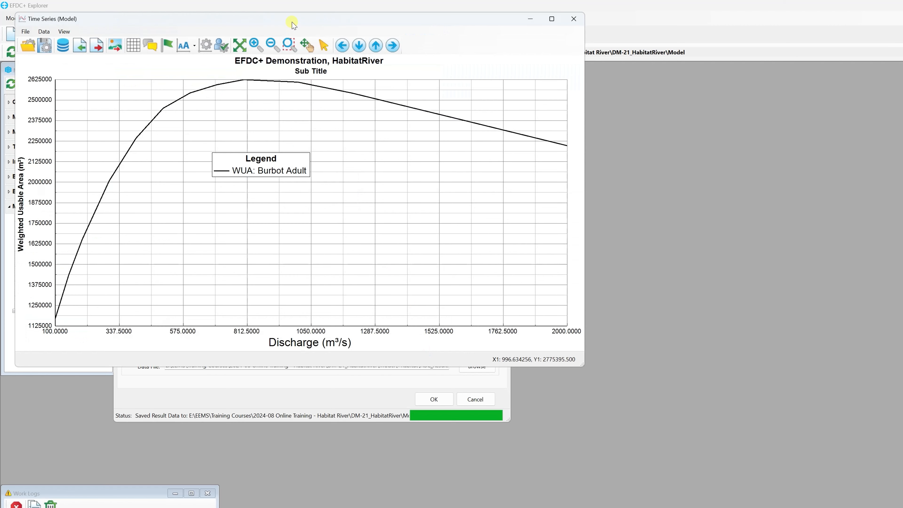
drag(293, 22, 550, 167)
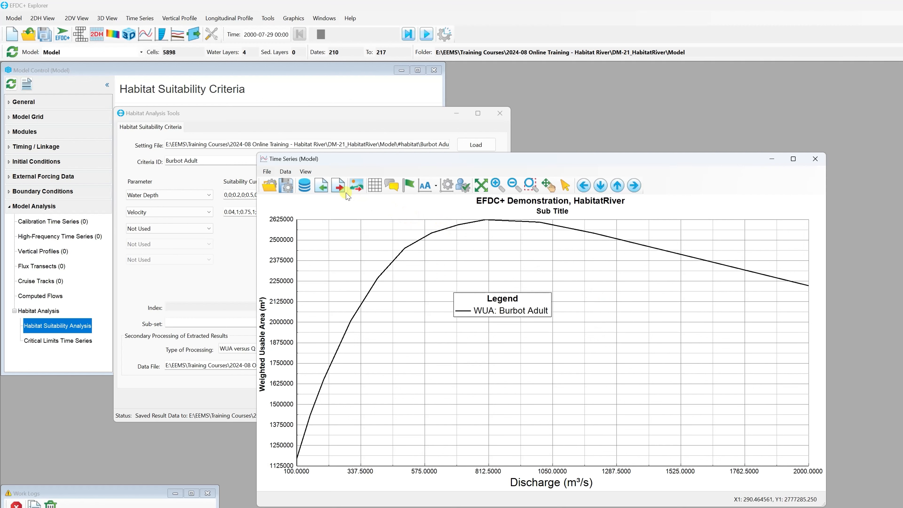
click(338, 185)
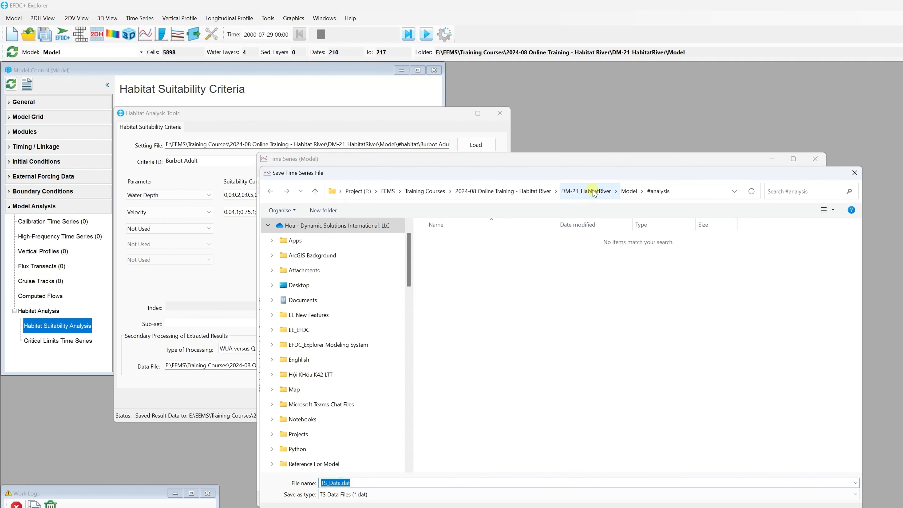
click(628, 191)
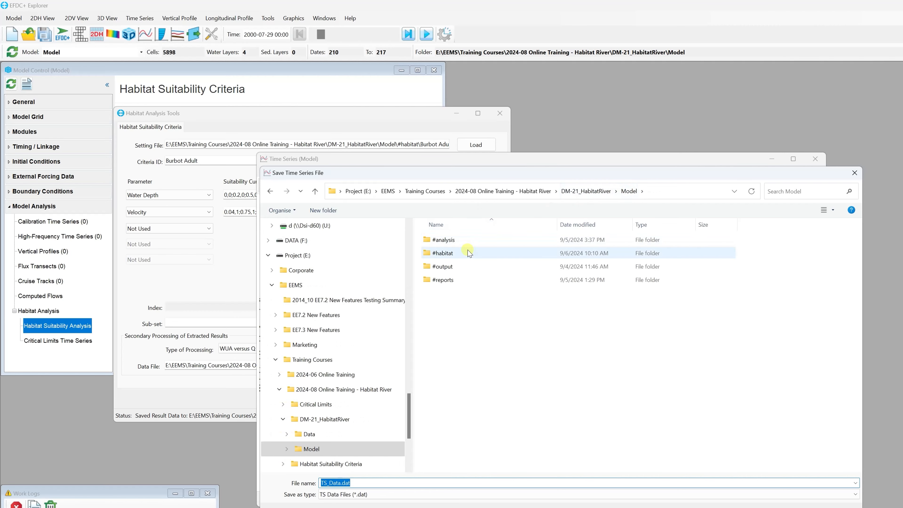
double_click(467, 253)
click(396, 473)
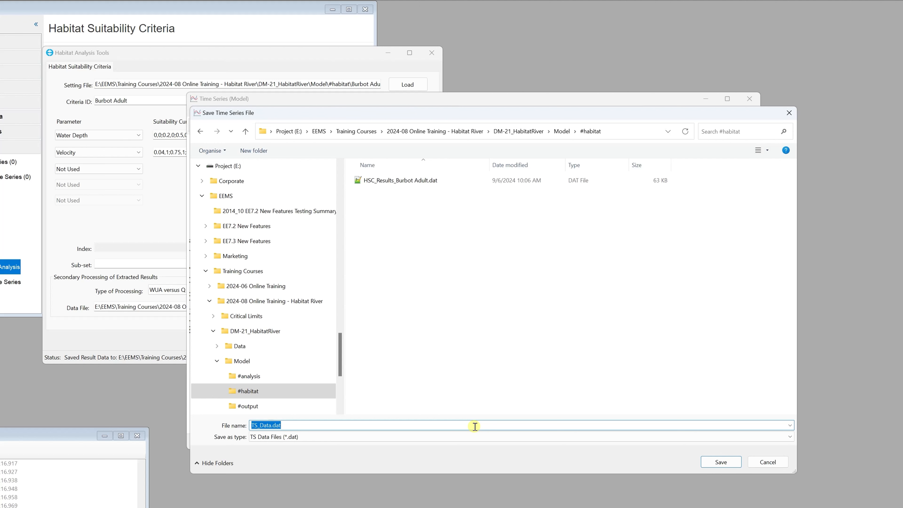
text(WUA vs Discharge_Burbot Adult)
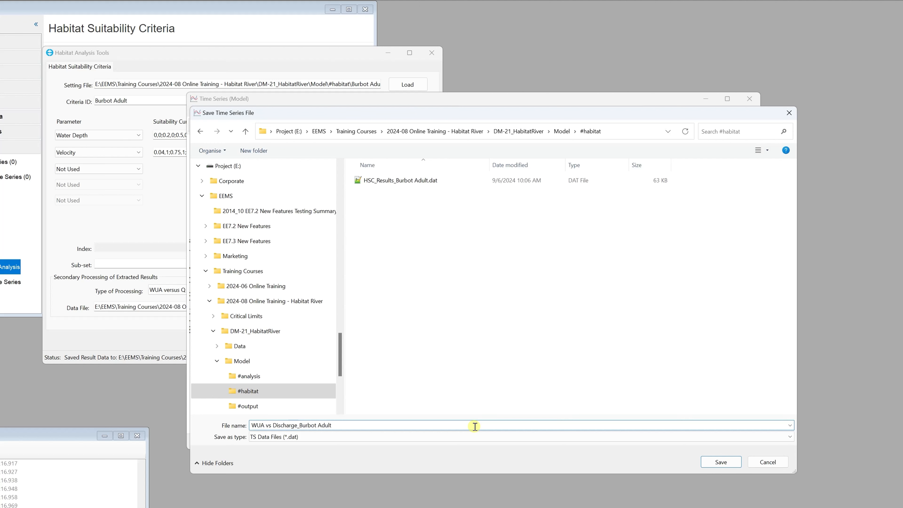
click(710, 463)
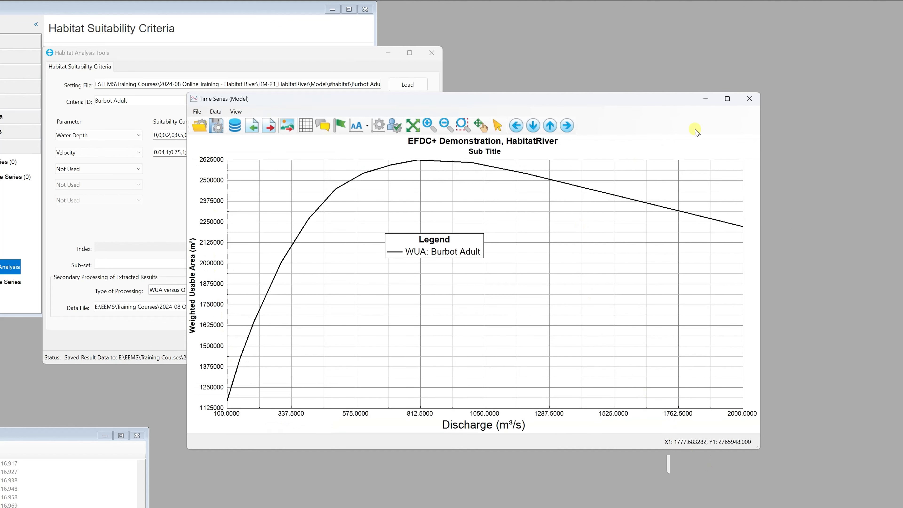
click(744, 100)
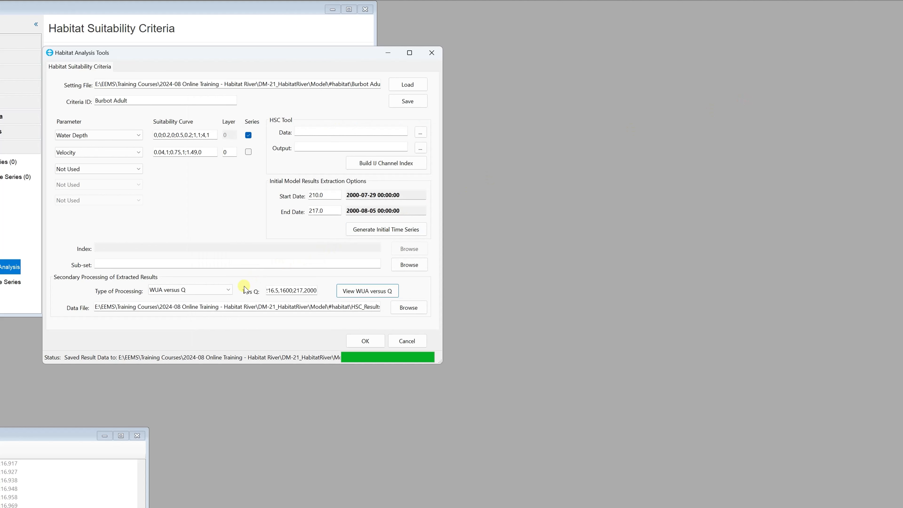
Change the processing type to WUA Time Series and plot the weighted usable area over time, moving the plot window into view
click(228, 290)
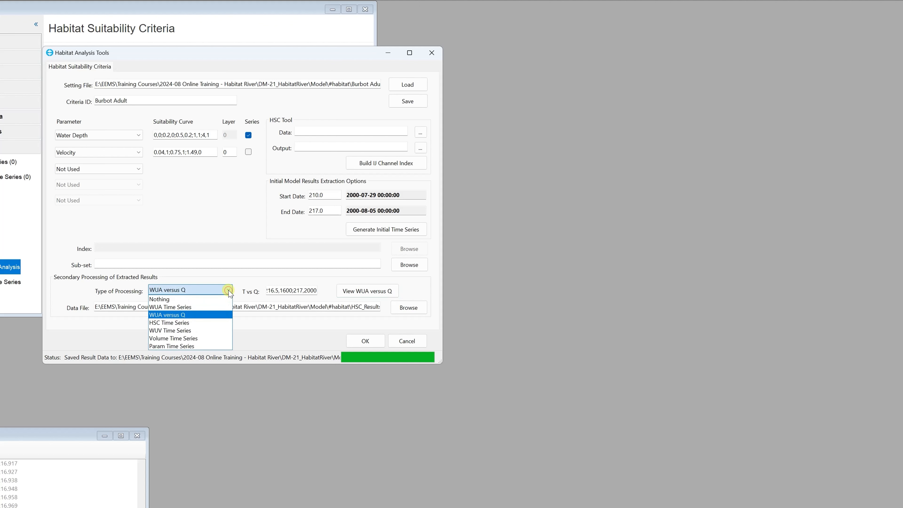
click(218, 308)
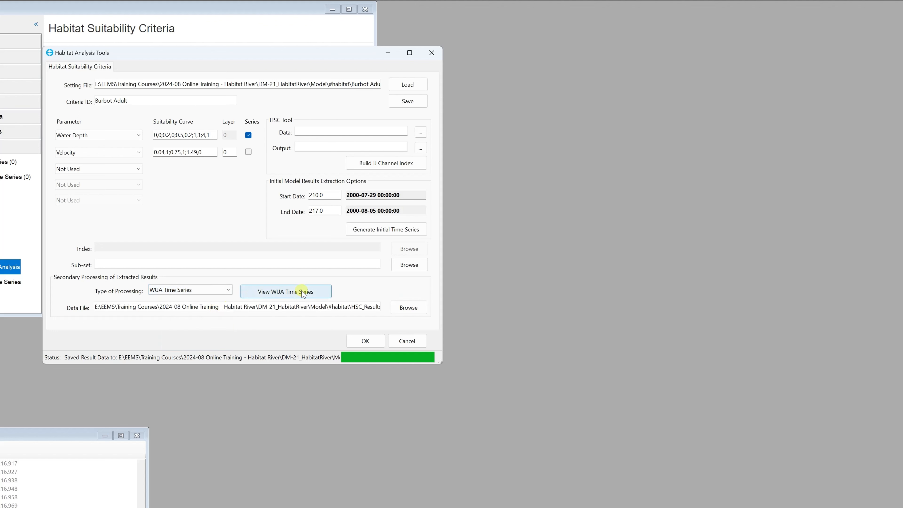
click(311, 291)
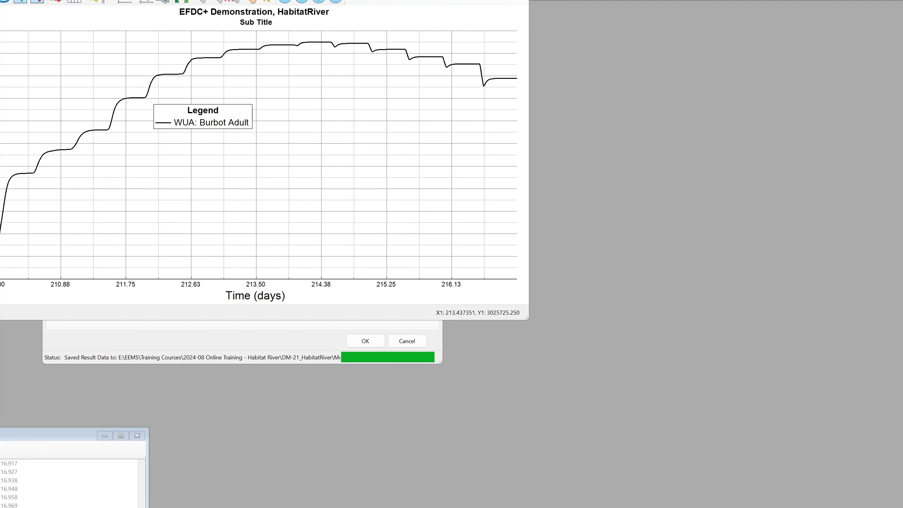
drag(251, 0, 450, 112)
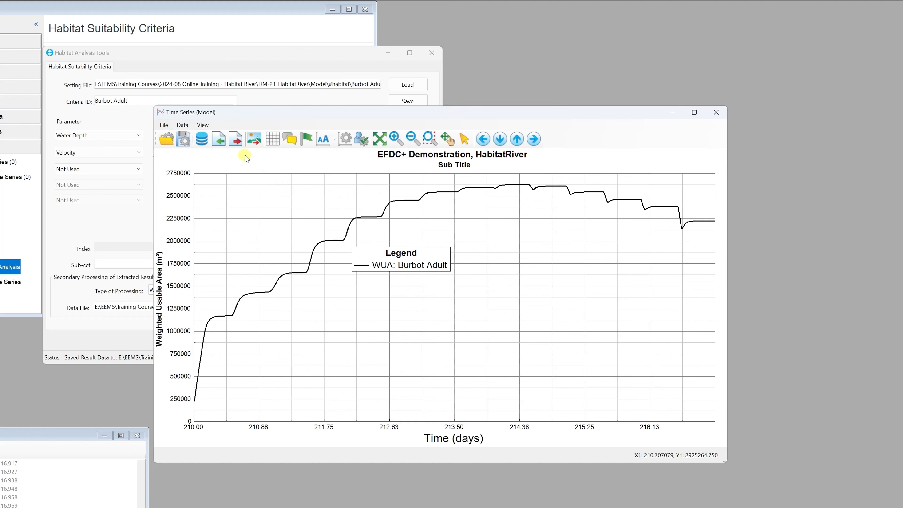
Export the plotted series to the #habitat folder as a .dat file with a name starting "WUA Time Series_Bu", and close the plot
click(235, 139)
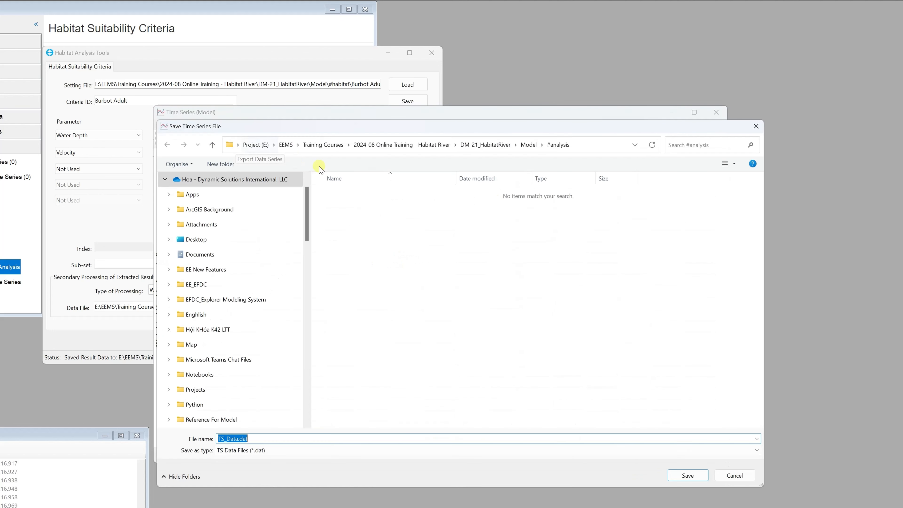
click(526, 145)
double_click(350, 208)
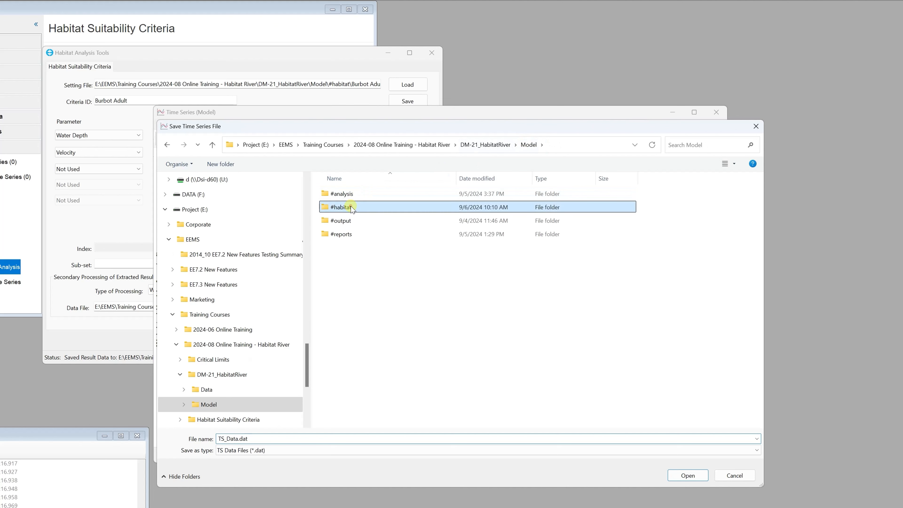
click(360, 436)
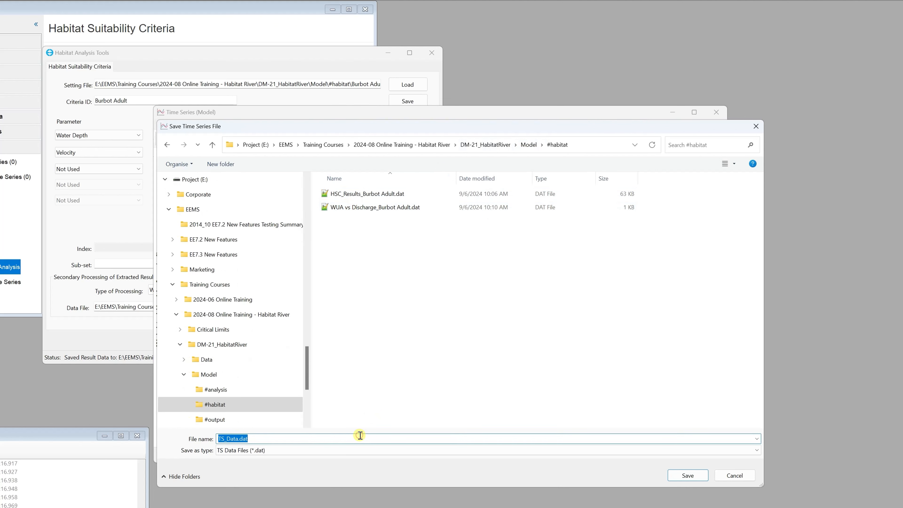
text(WUA)
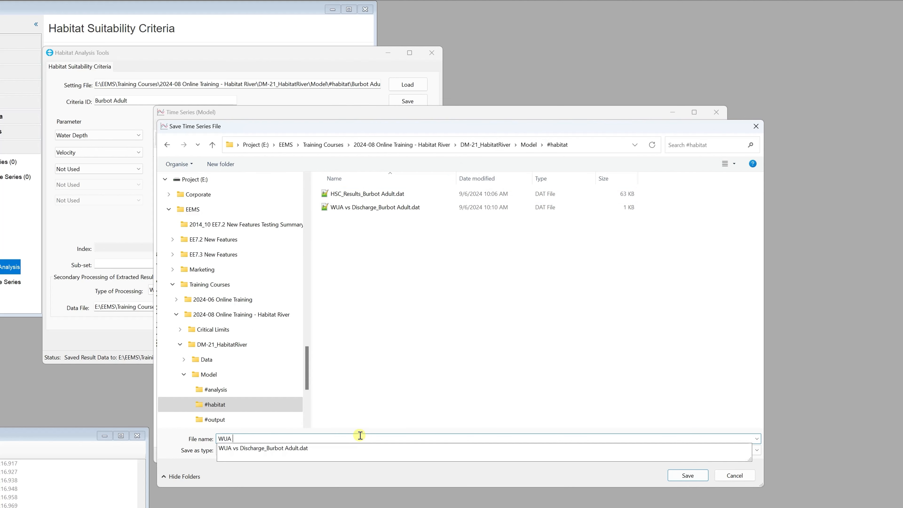
text( Time SE)
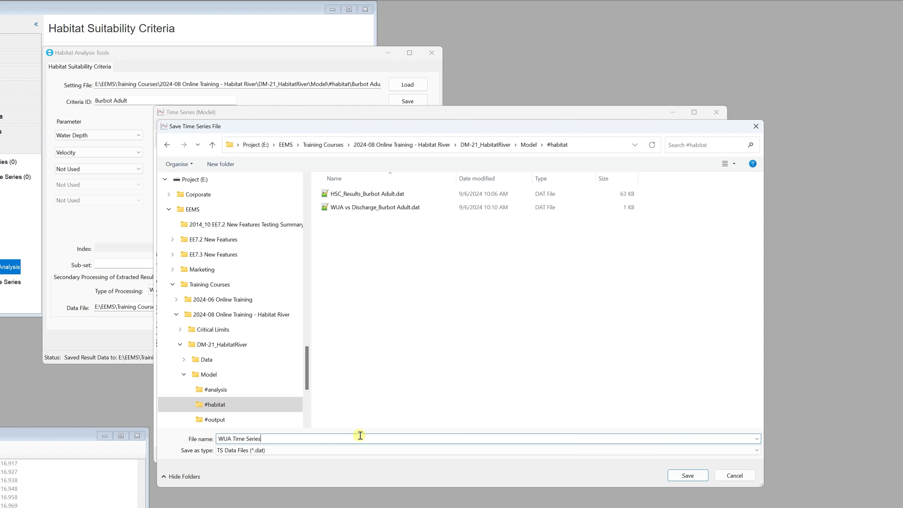
text(ries_Burbot Adult)
click(687, 476)
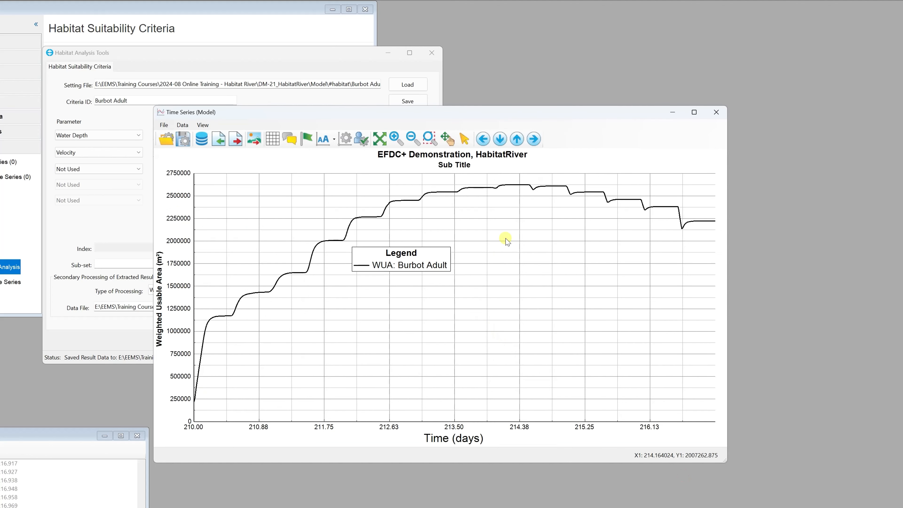
click(716, 112)
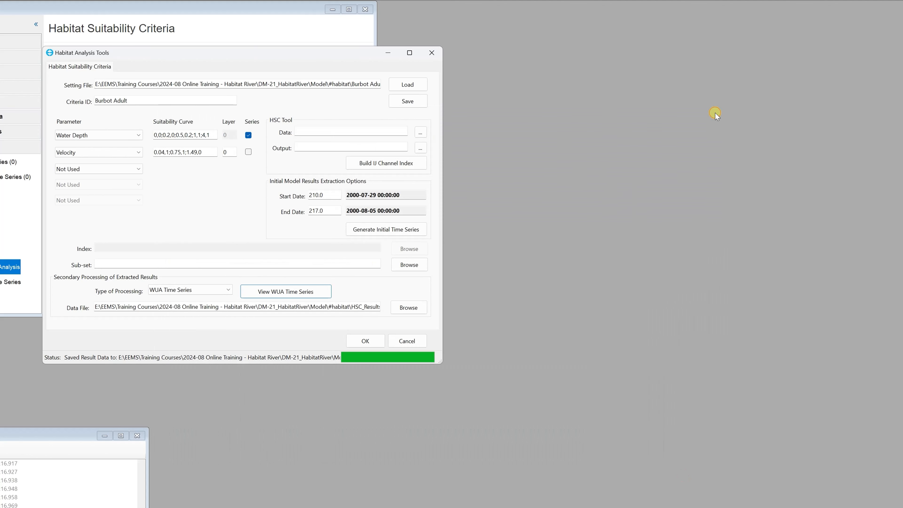
Change the processing type to HSC Time Series and plot the habitat suitability index over time, moving the plot window into view
click(229, 290)
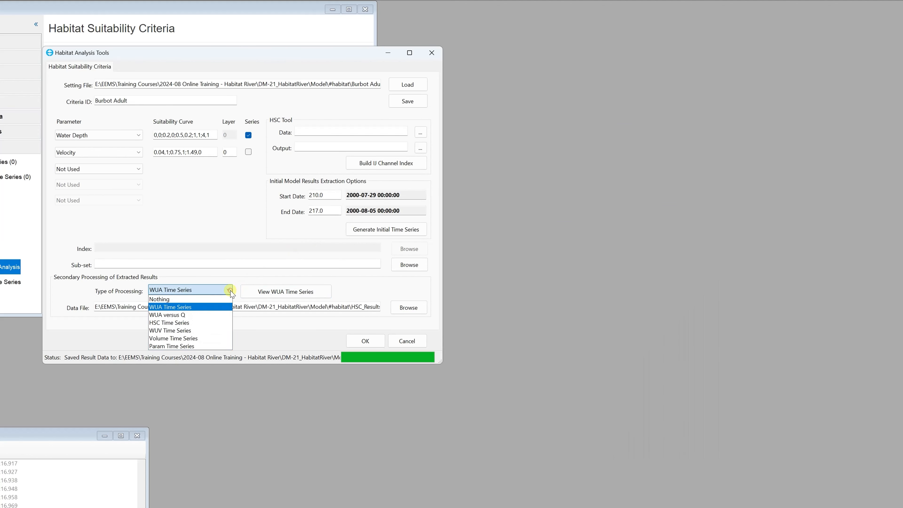
click(218, 323)
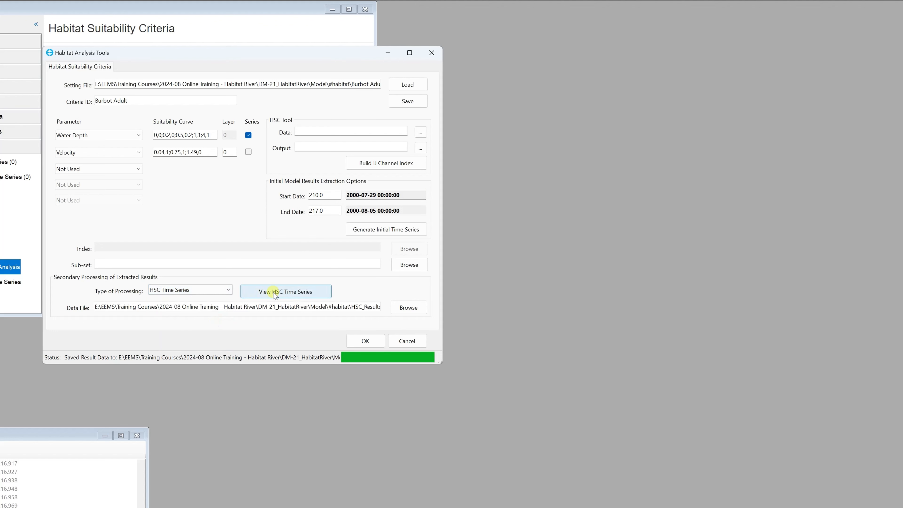
click(287, 292)
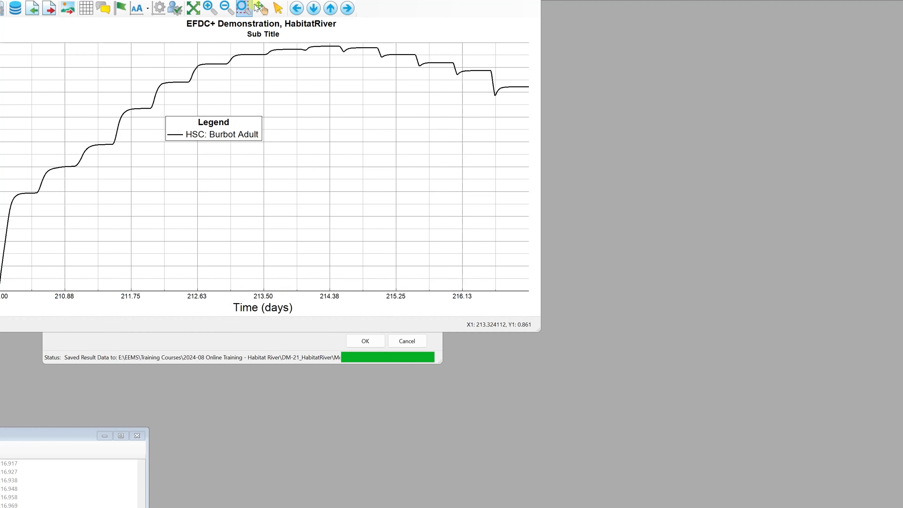
drag(260, 0, 464, 122)
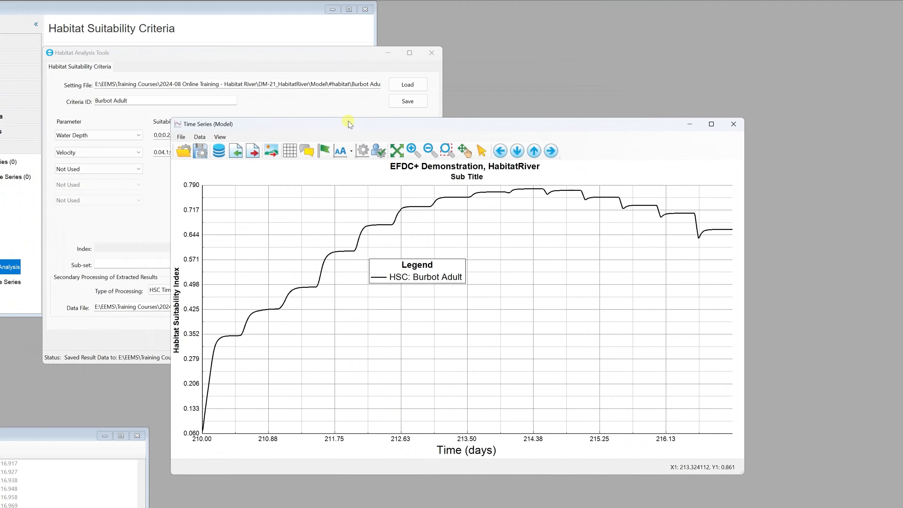
Export the plotted series to the #habitat folder as "HSC Time Series_Burbot Adult", then close the plot and accept the habitat analysis settings
click(253, 155)
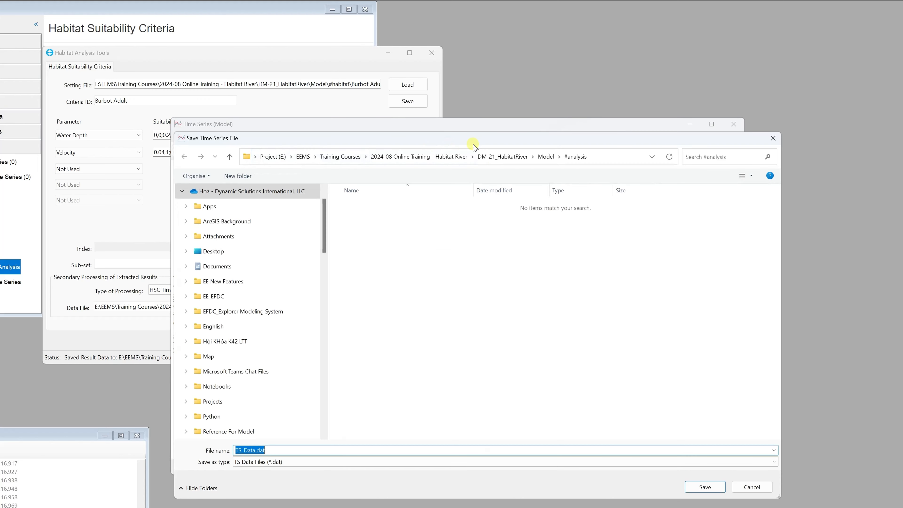
click(544, 157)
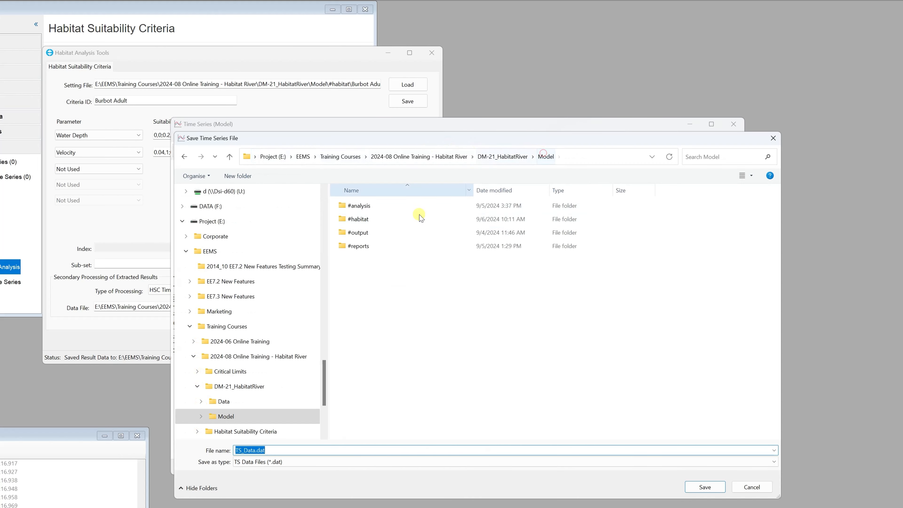
double_click(366, 218)
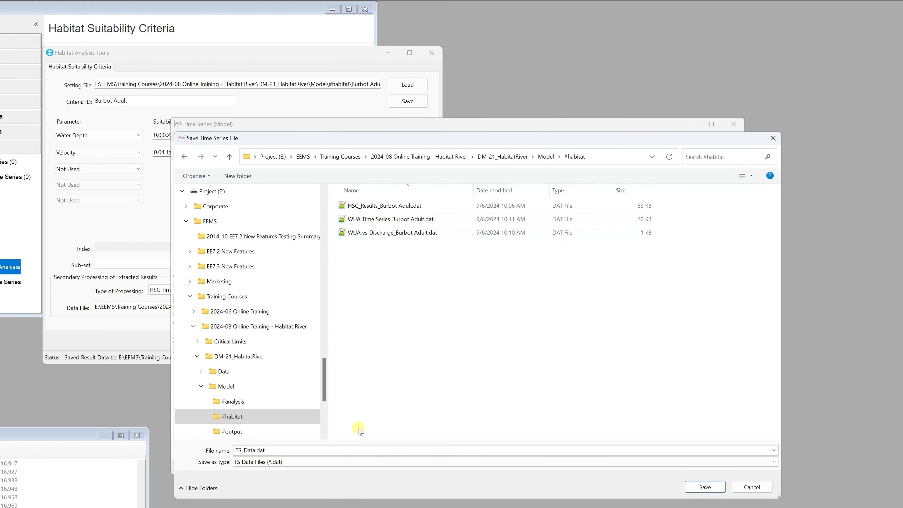
text(HS)
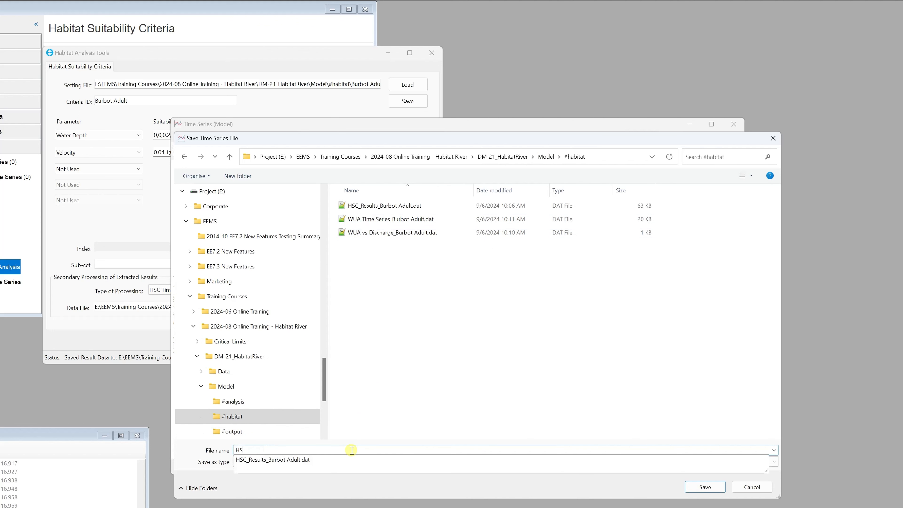
text(C Time Series_Burbot Adult)
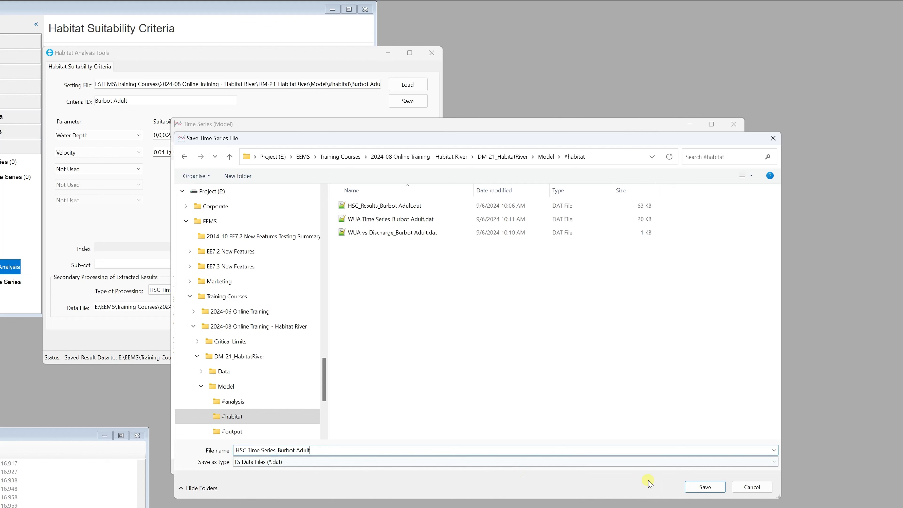
click(703, 487)
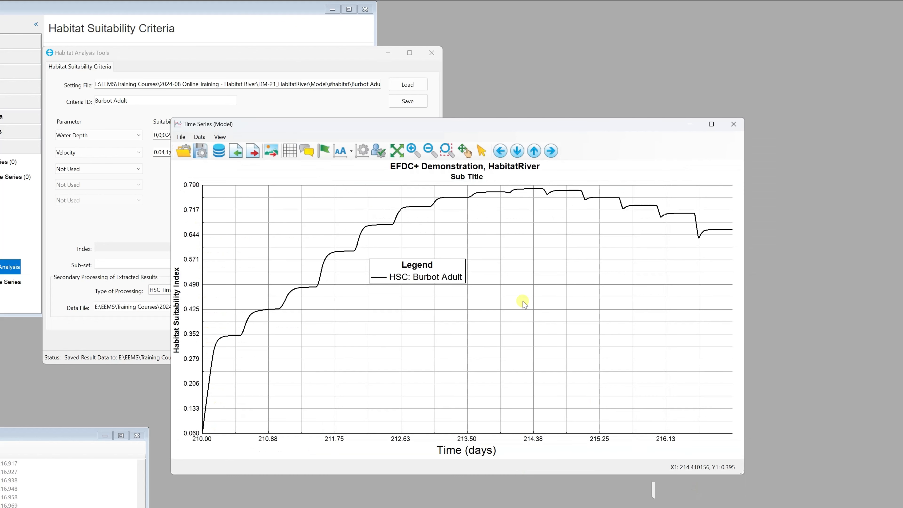
click(735, 126)
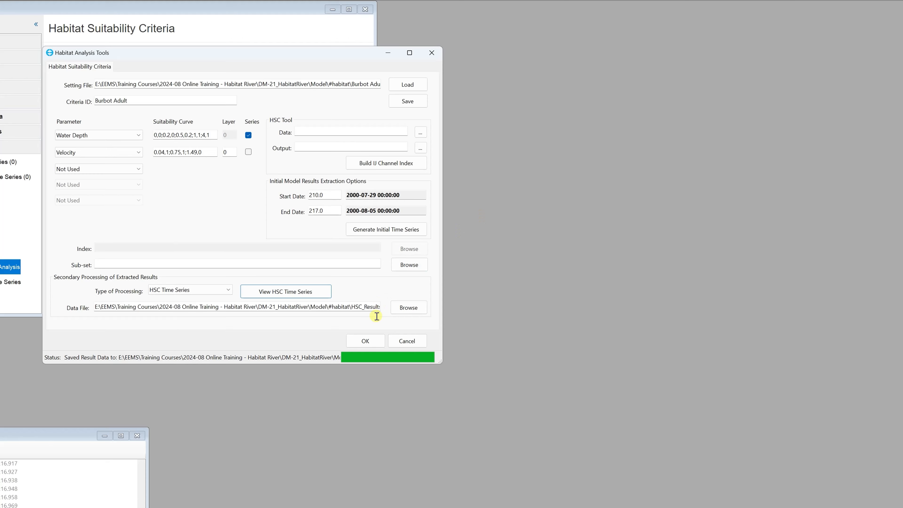
click(365, 340)
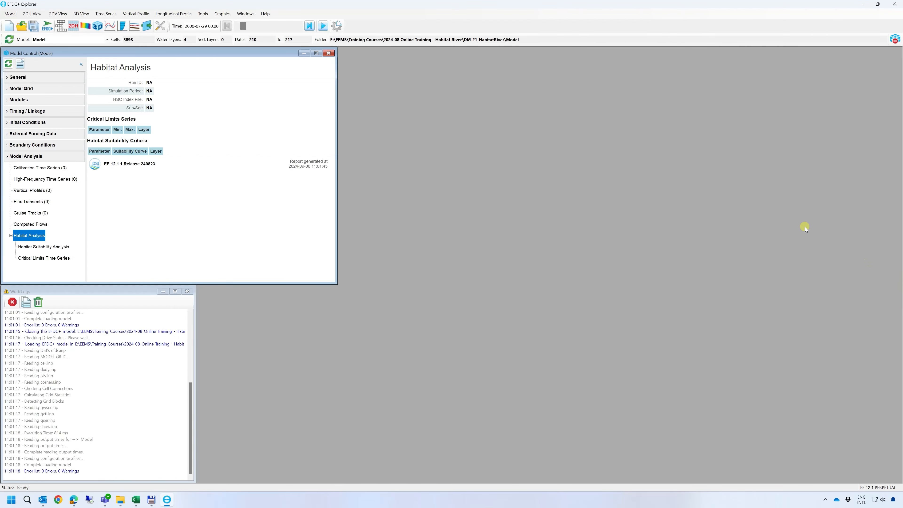
Open a maximized 2DH view of the model and add a Water Depth layer from the Water Level group
click(73, 26)
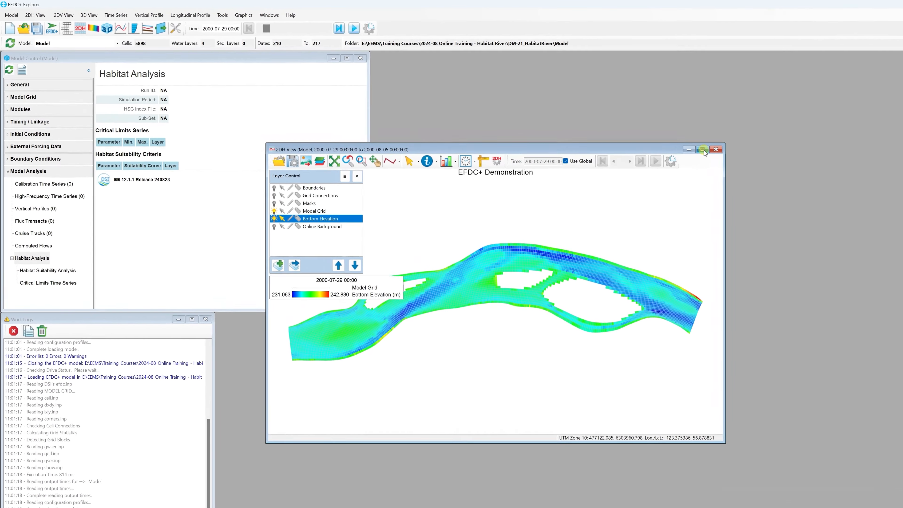
click(659, 140)
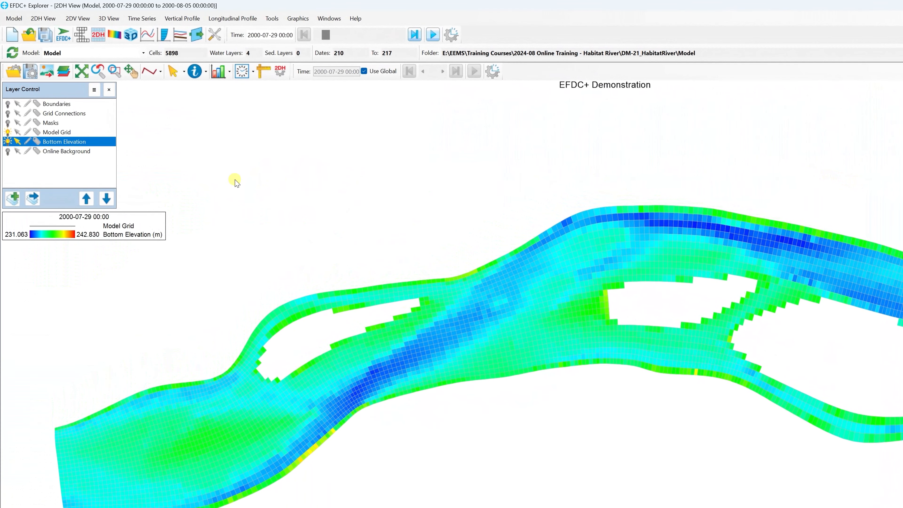
click(12, 198)
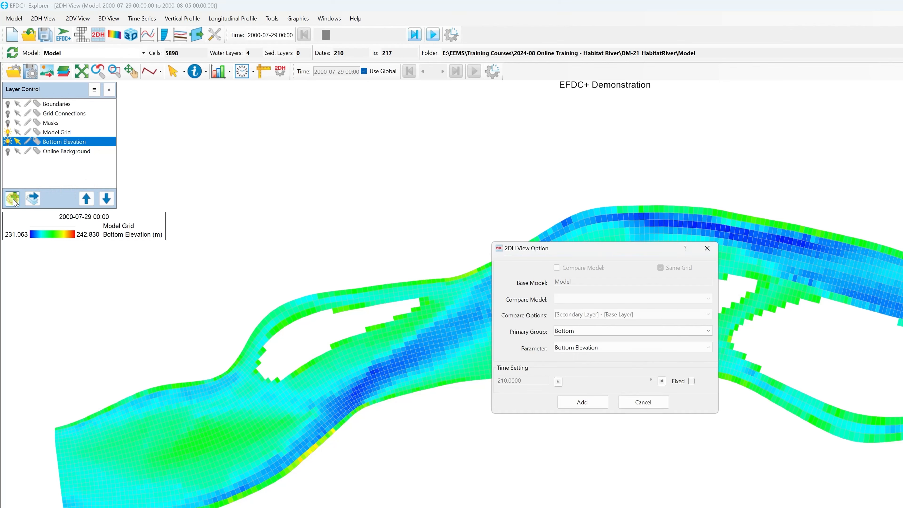
click(609, 333)
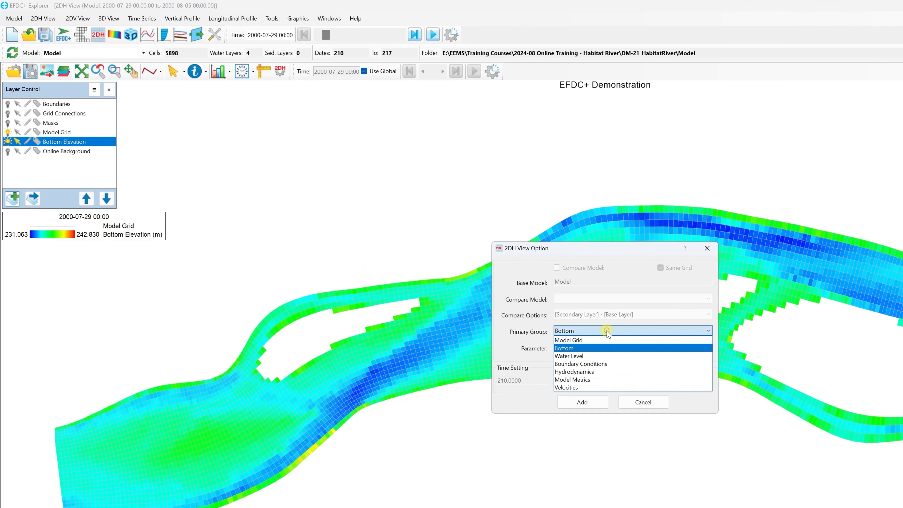
click(599, 356)
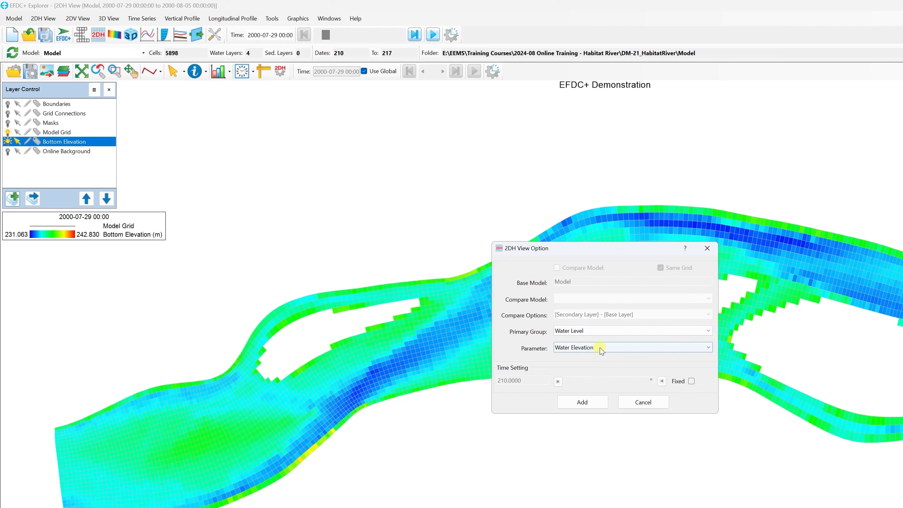
click(600, 348)
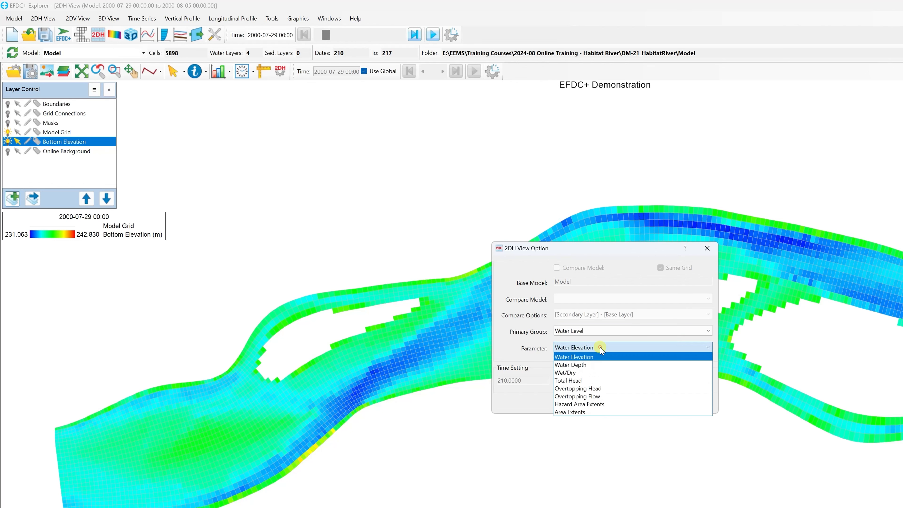
click(597, 365)
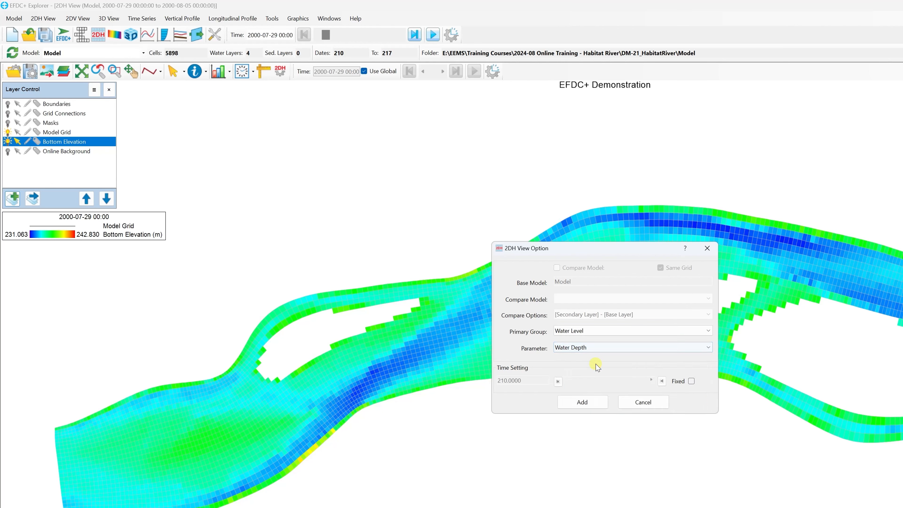
click(583, 403)
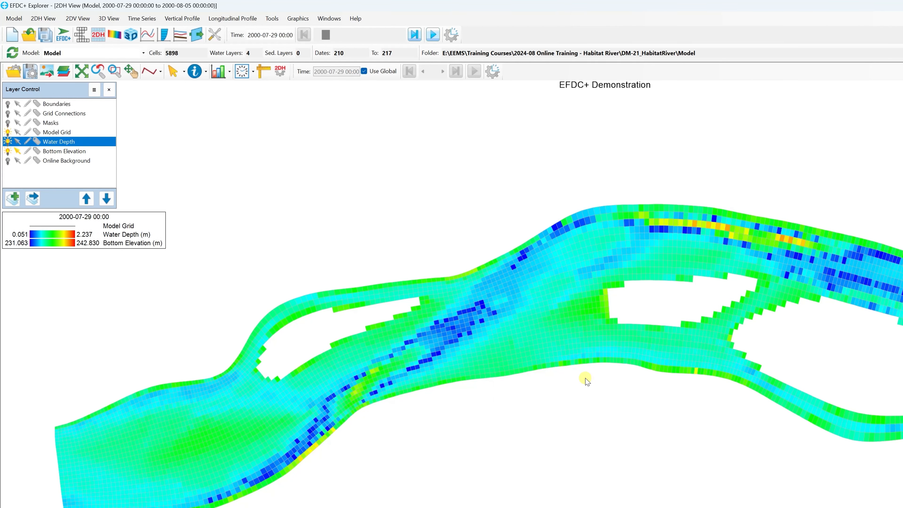
Add a habitat suitability indices (0 to 1) layer for water depth using the criteria file Burbot Adult.hsc
key(ctrl+h)
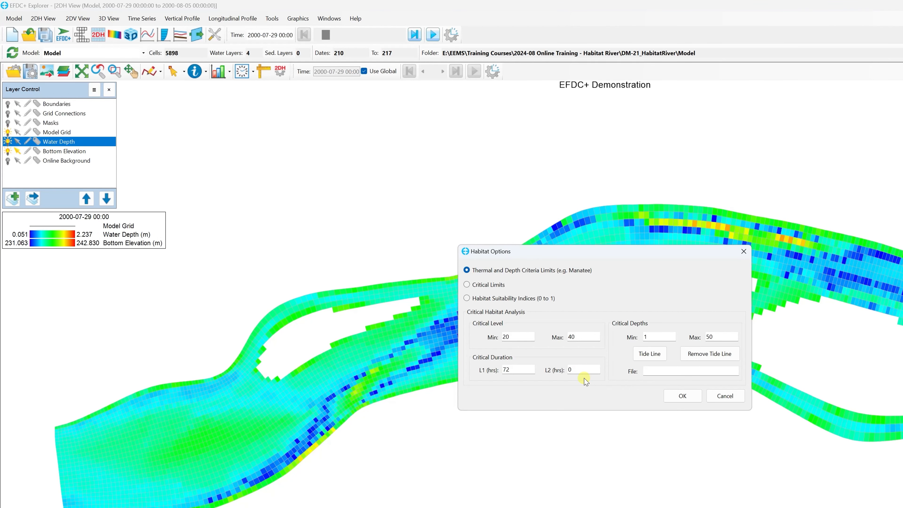
click(526, 299)
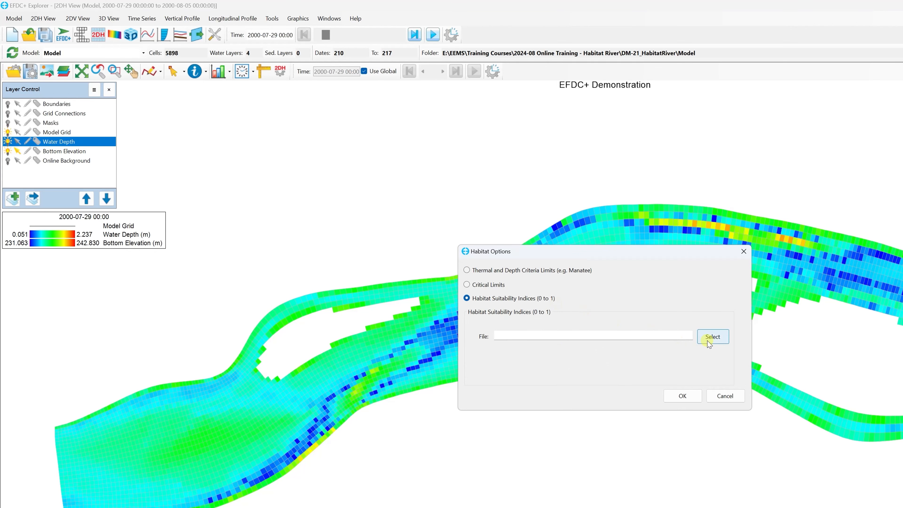
click(720, 340)
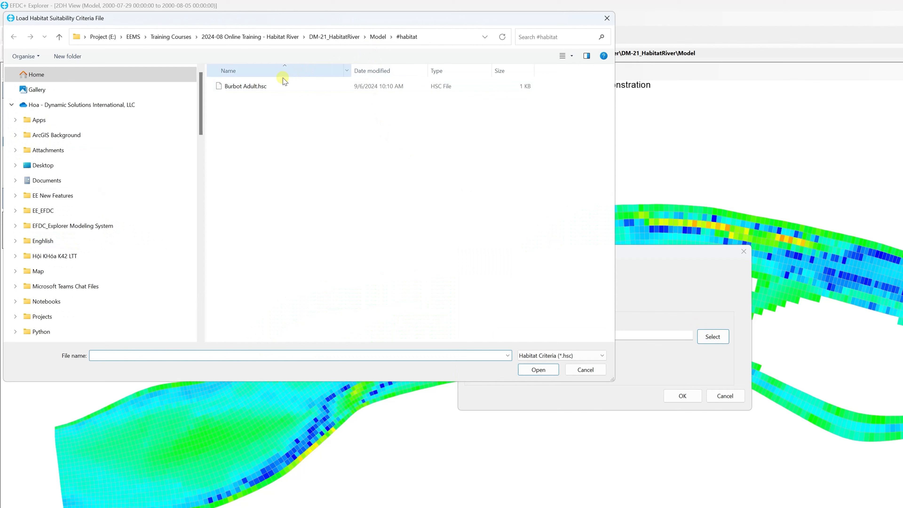
double_click(279, 86)
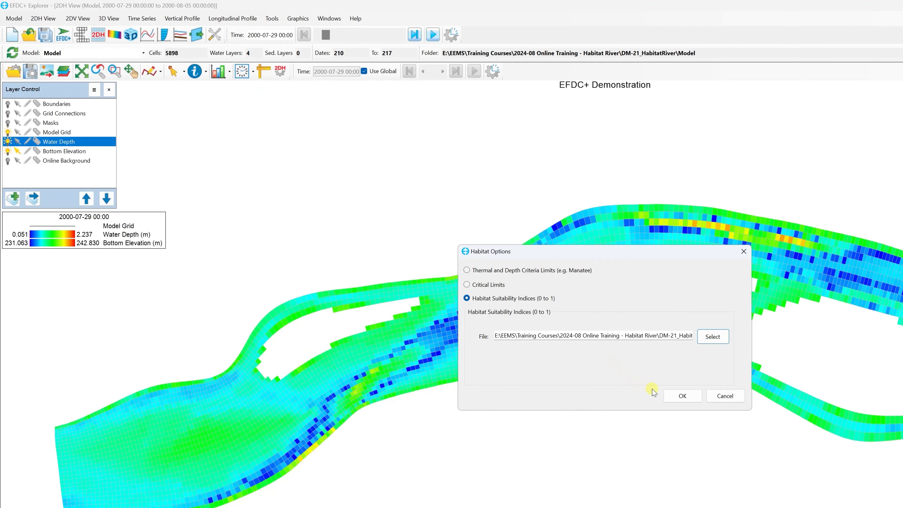
click(682, 397)
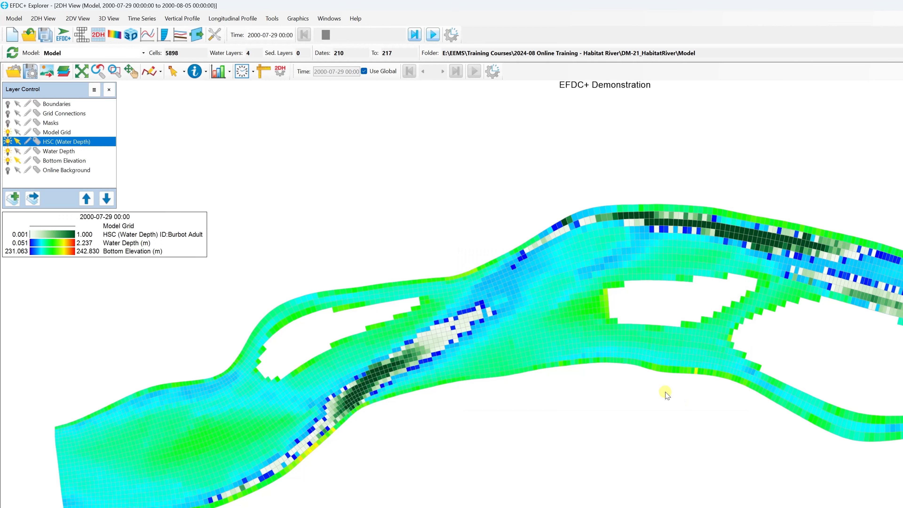
click(8, 160)
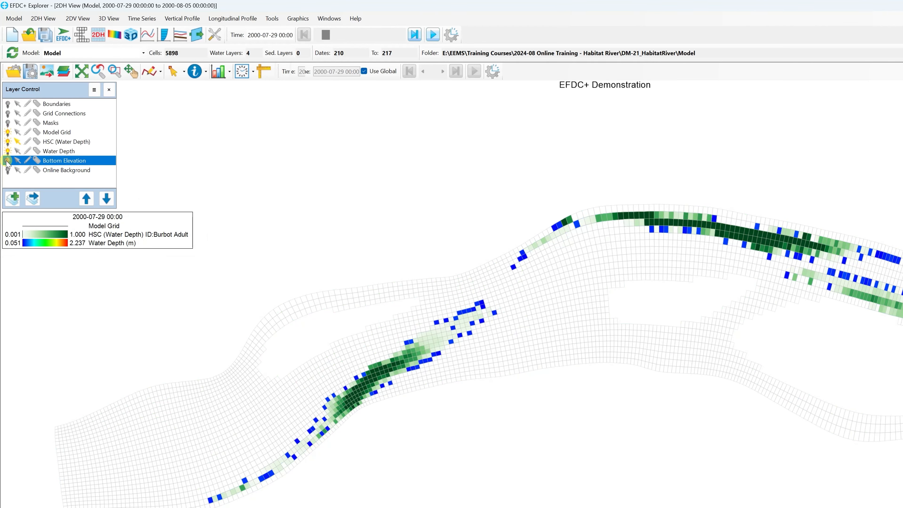
click(8, 151)
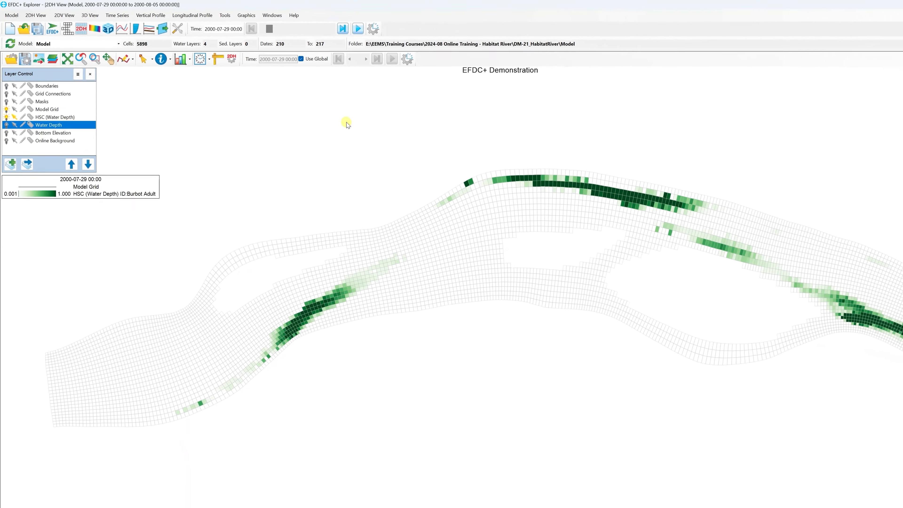
drag(249, 27, 258, 26)
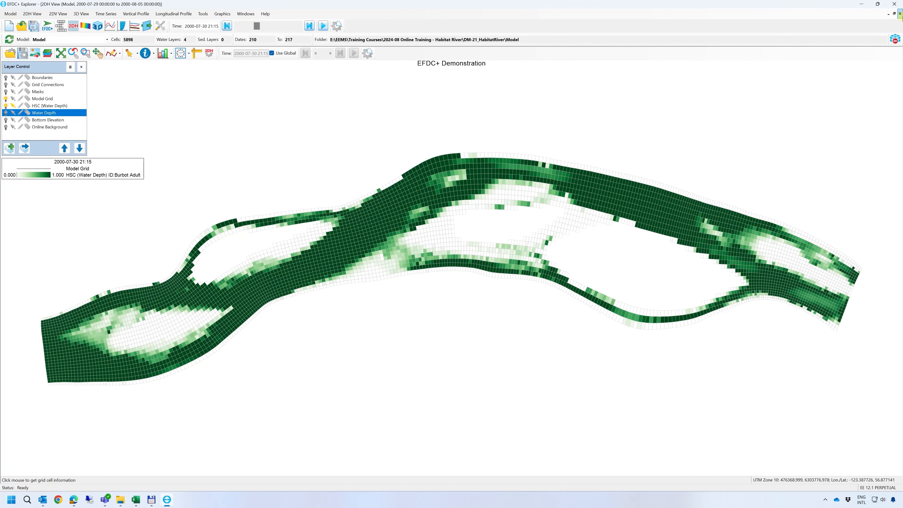
click(900, 13)
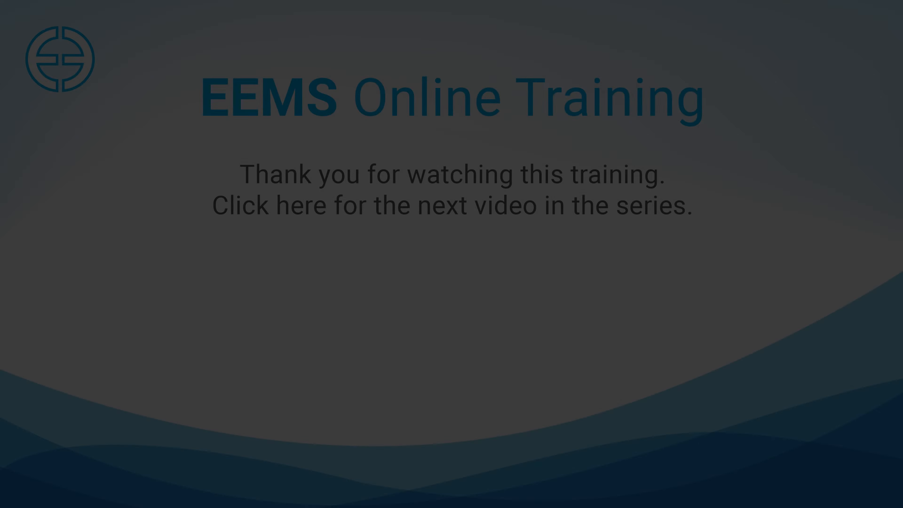